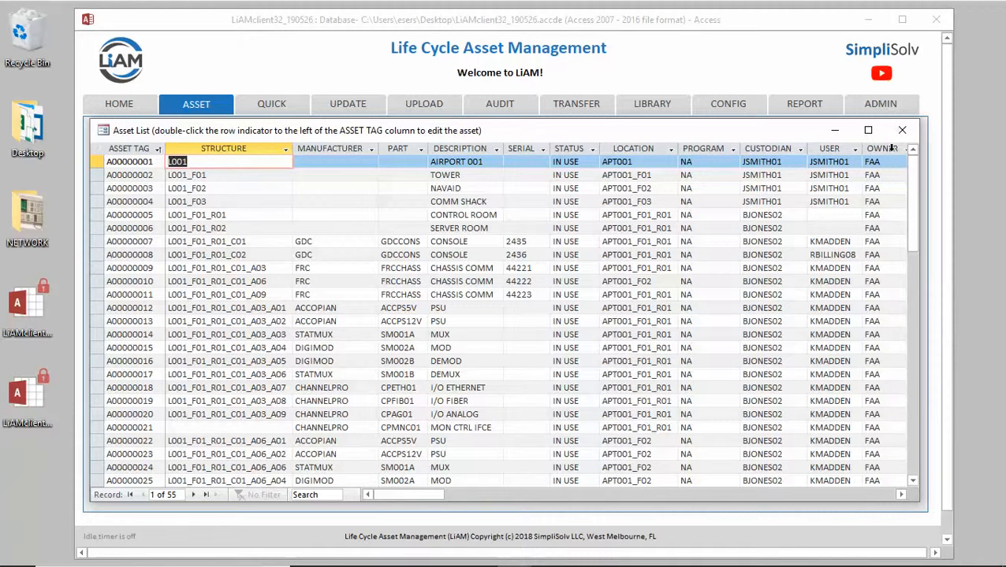
# Open asset A00000001 from the asset list, set its status to TEST, and save the update
pyautogui.moveTo(891, 148); pyautogui.dragTo(591, 155)
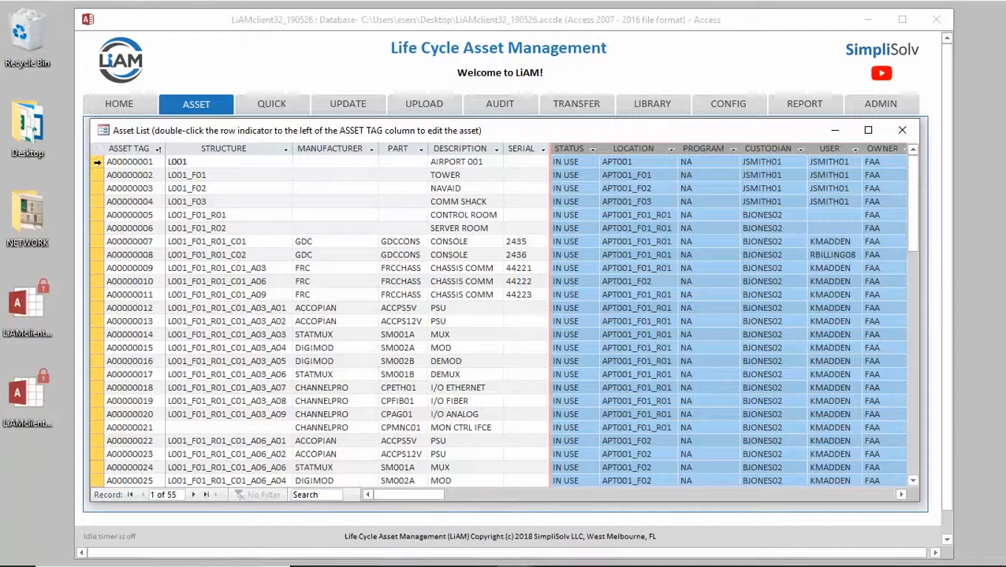
pyautogui.doubleClick(95, 162)
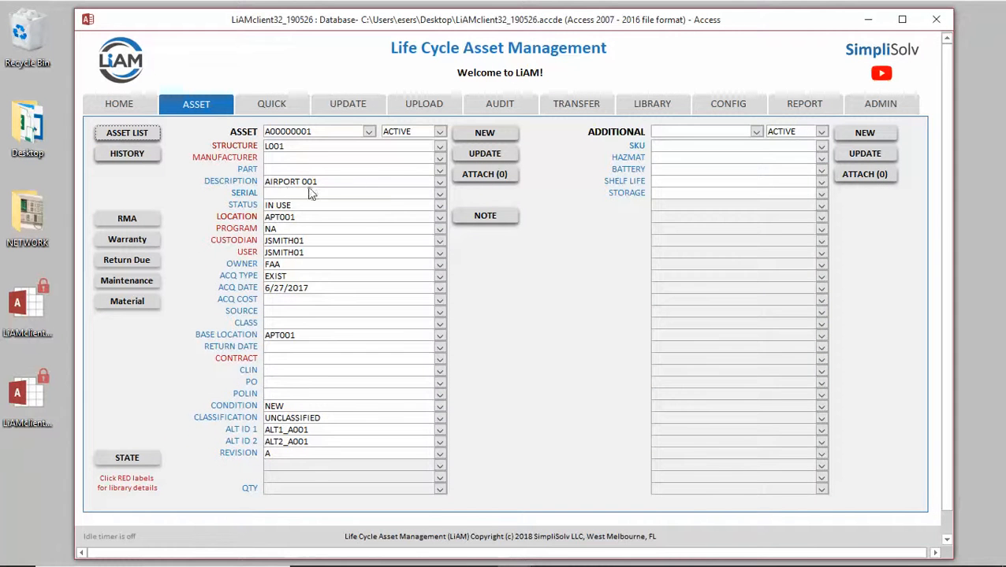
pyautogui.moveTo(292, 205); pyautogui.dragTo(263, 205)
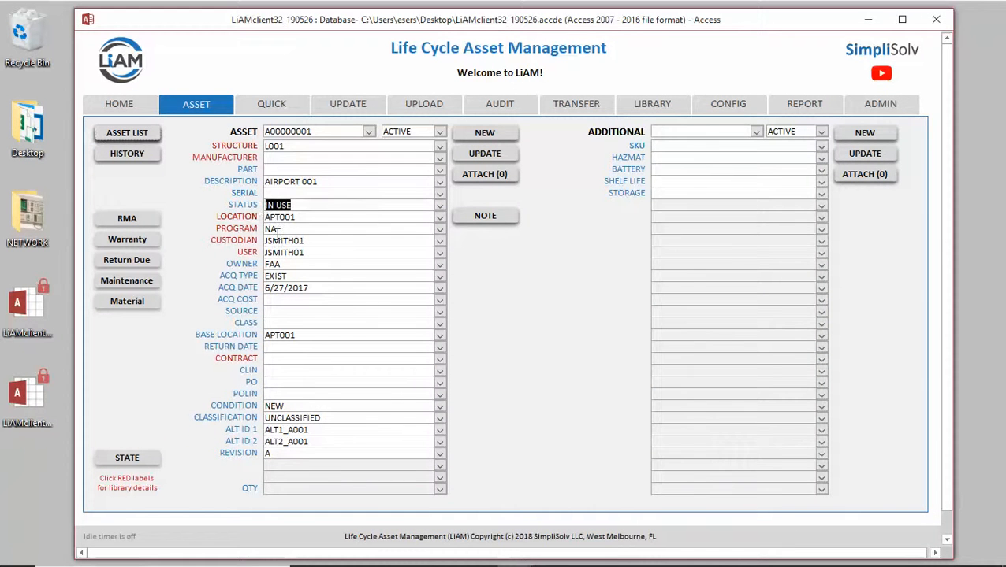
pyautogui.write('TEST')
pyautogui.click(485, 153)
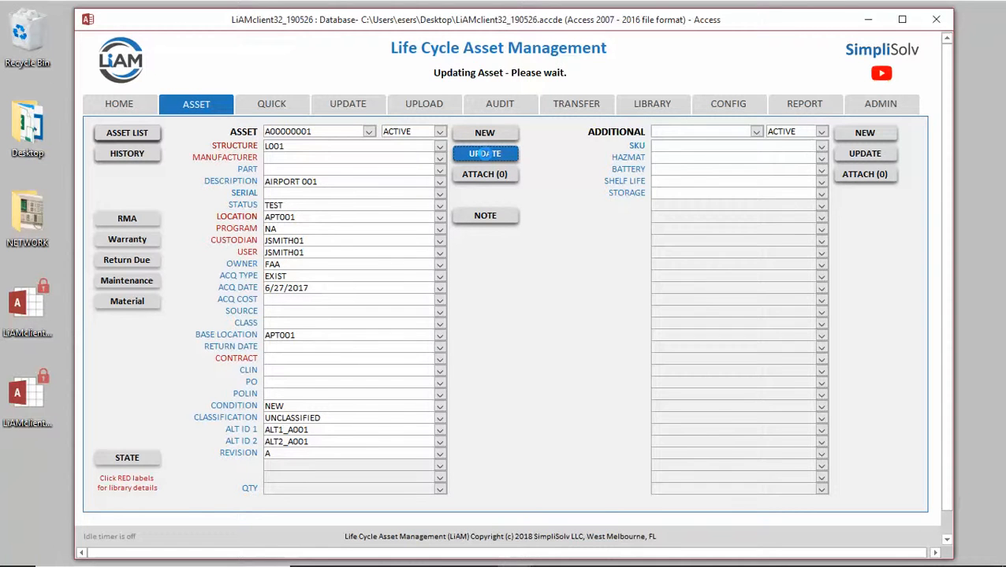
# Review the Status column of the whole asset list to see which assets took on the new status
pyautogui.click(130, 133)
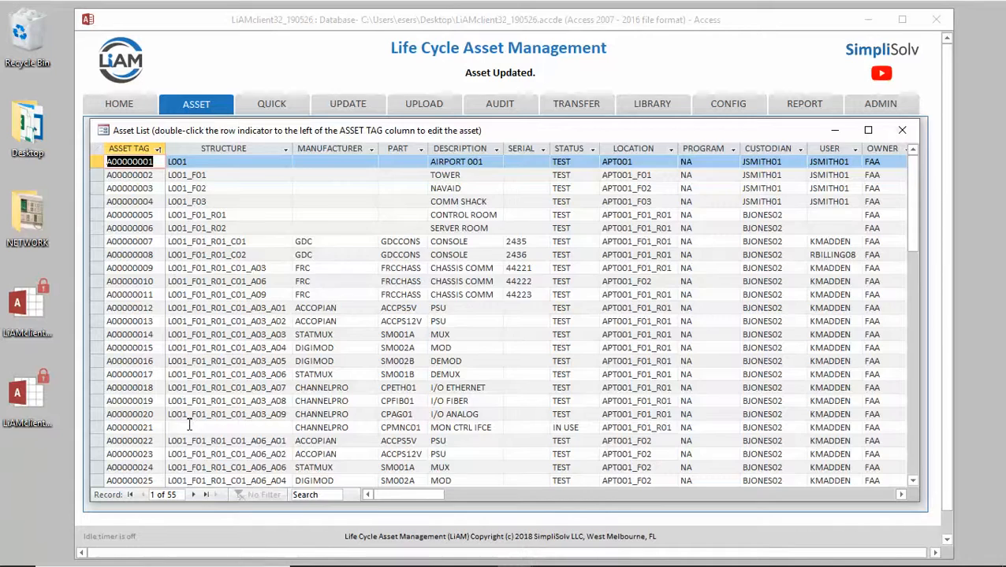
pyautogui.scroll(-4, 188, 424)
pyautogui.scroll(-3, 187, 424)
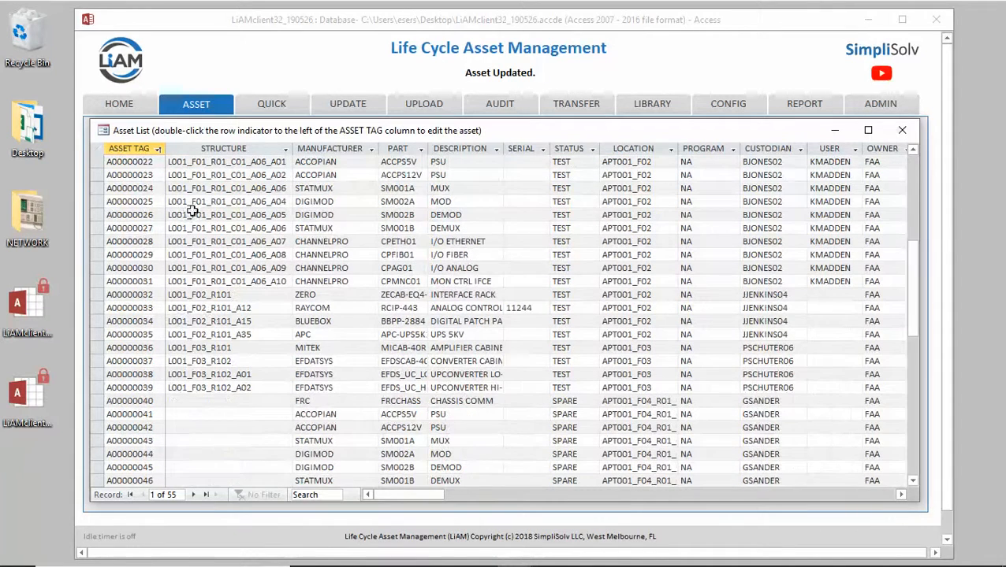
pyautogui.scroll(-3, 580, 391)
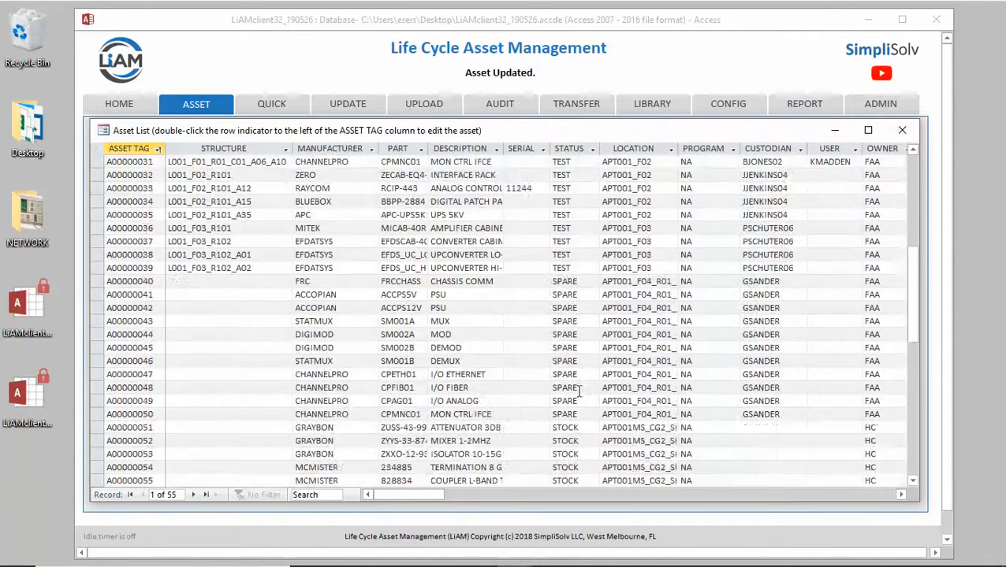
pyautogui.scroll(3, 579, 391)
pyautogui.scroll(7, 579, 391)
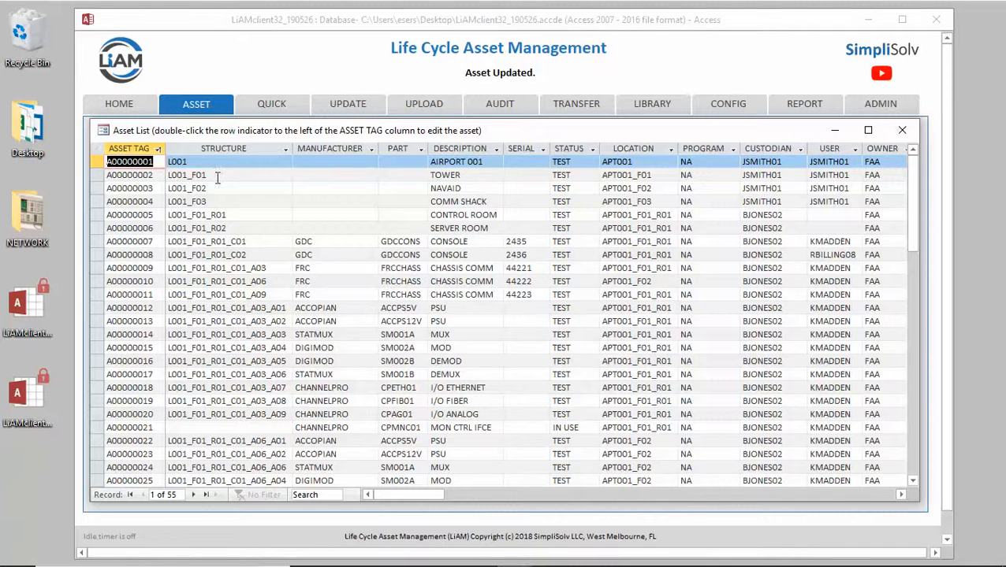
# Open asset A00000001, set its status to IN USE, and save the update
pyautogui.click(97, 161)
pyautogui.doubleClick(97, 161)
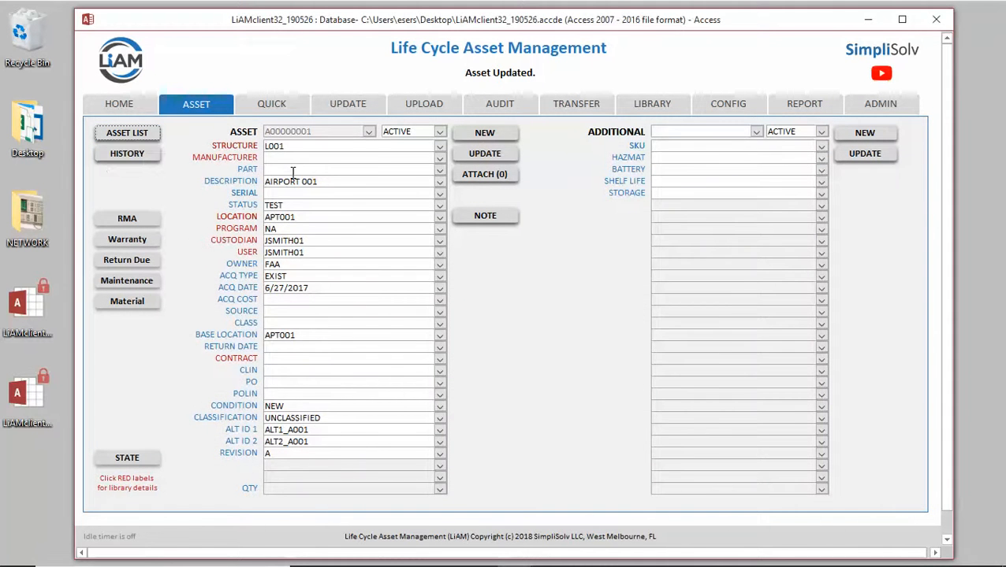
pyautogui.moveTo(290, 205); pyautogui.dragTo(264, 208)
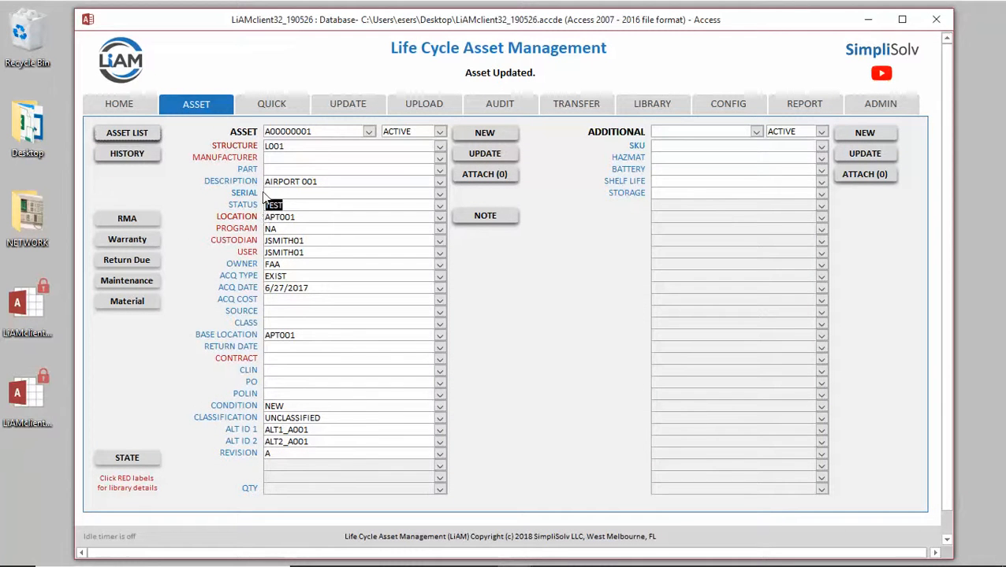
pyautogui.write('IN USE')
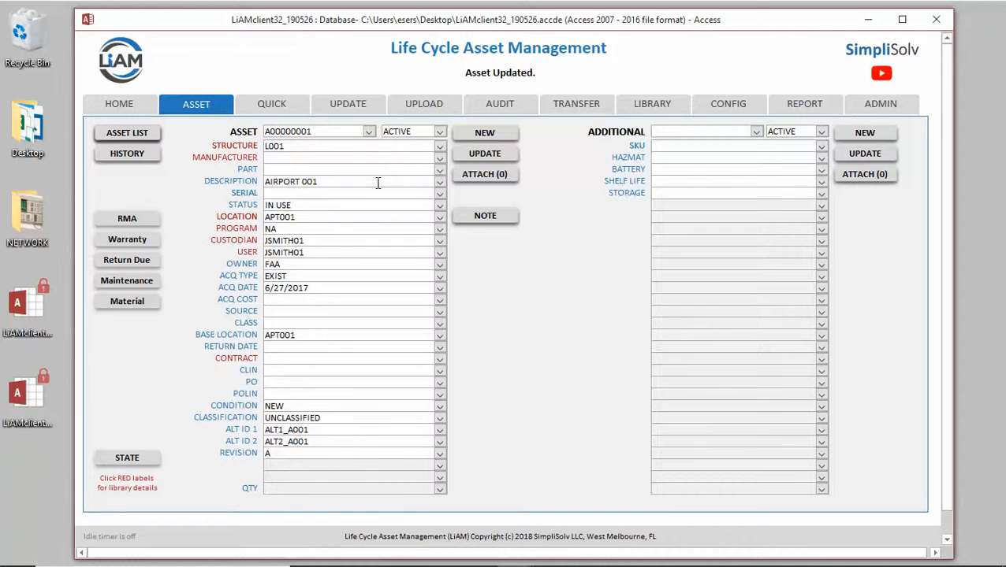
pyautogui.click(493, 153)
# In the asset list, compare the structure code of chassis asset A00000009 with the codes of assets A00000012 to A00000014
pyautogui.click(126, 133)
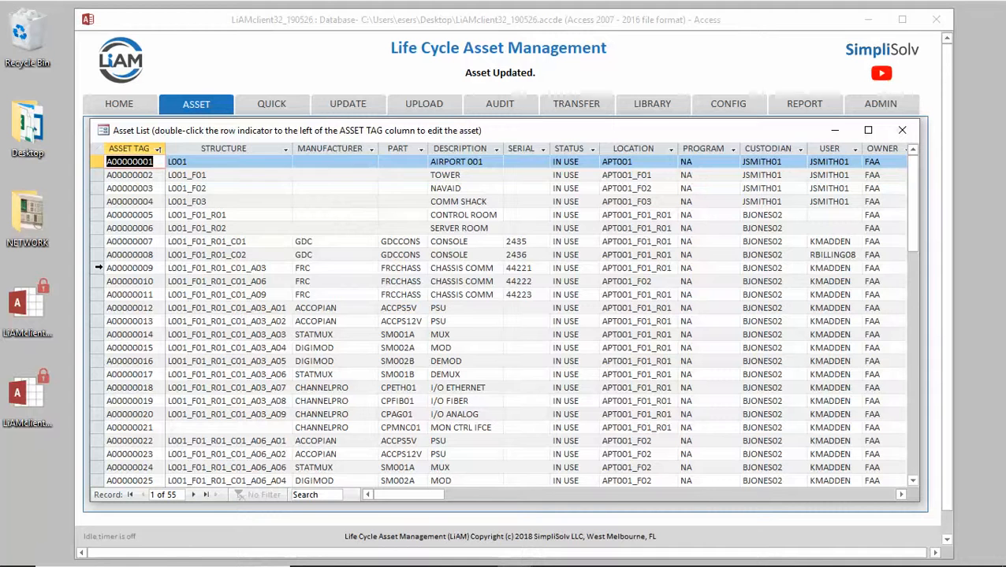
pyautogui.click(97, 268)
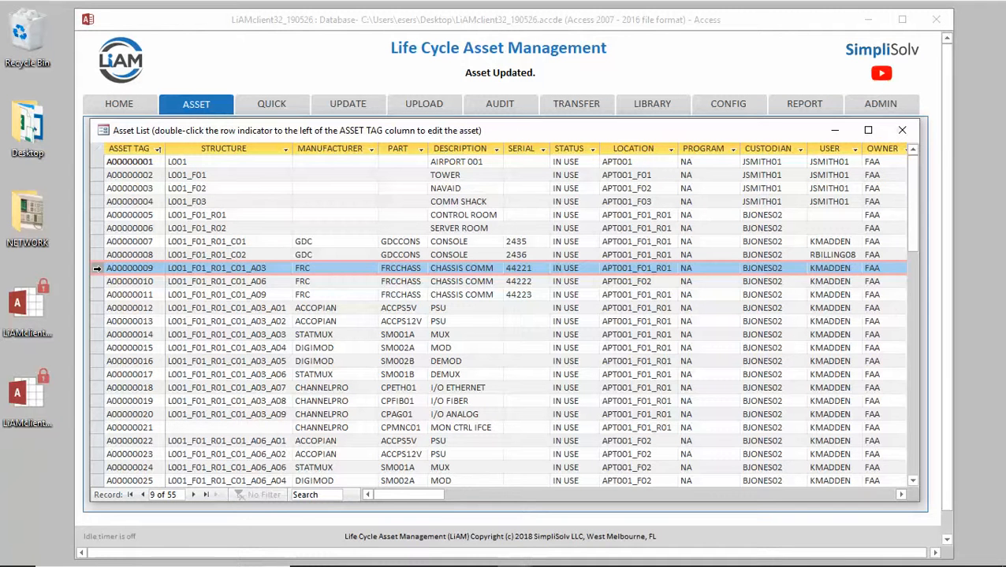
pyautogui.click(257, 268)
pyautogui.doubleClick(257, 268)
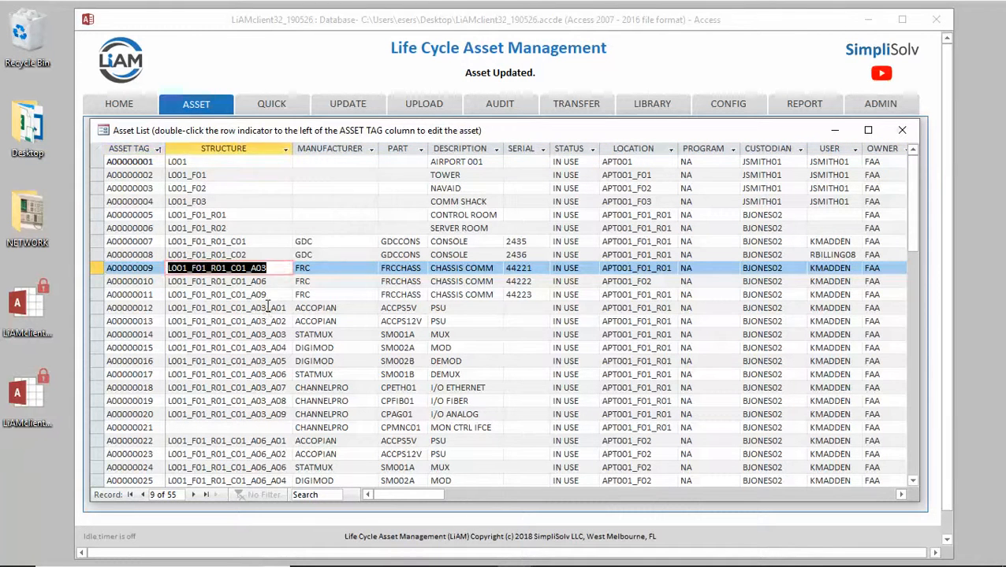
pyautogui.moveTo(267, 309); pyautogui.dragTo(165, 309)
pyautogui.moveTo(266, 322); pyautogui.dragTo(166, 322)
pyautogui.moveTo(267, 335); pyautogui.dragTo(166, 335)
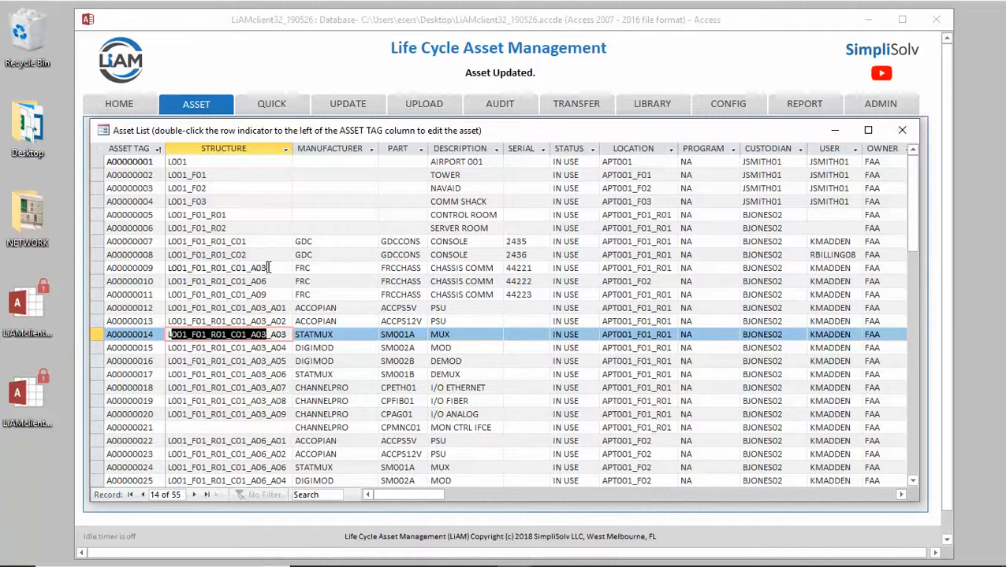
pyautogui.moveTo(266, 268); pyautogui.dragTo(166, 269)
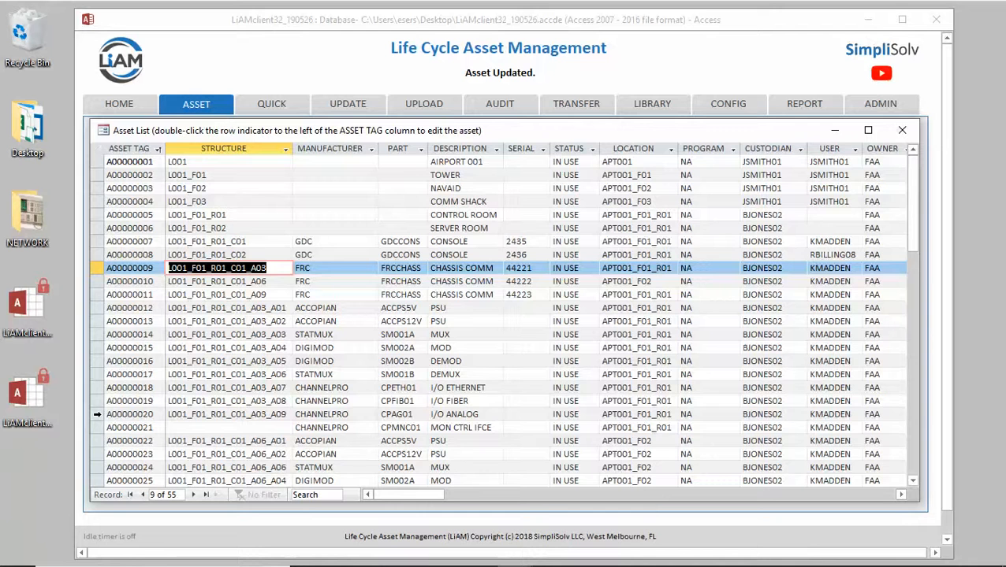
# Open asset A00000020, cut its structure code so the field is empty, and save the update
pyautogui.doubleClick(97, 414)
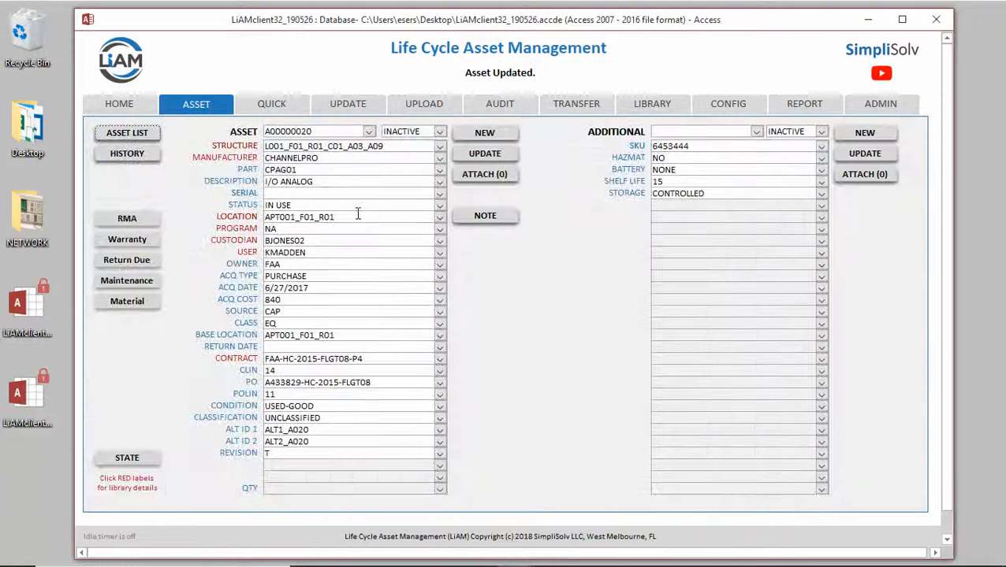
pyautogui.moveTo(388, 147); pyautogui.dragTo(258, 148)
pyautogui.hotkey('ctrl', 'c')
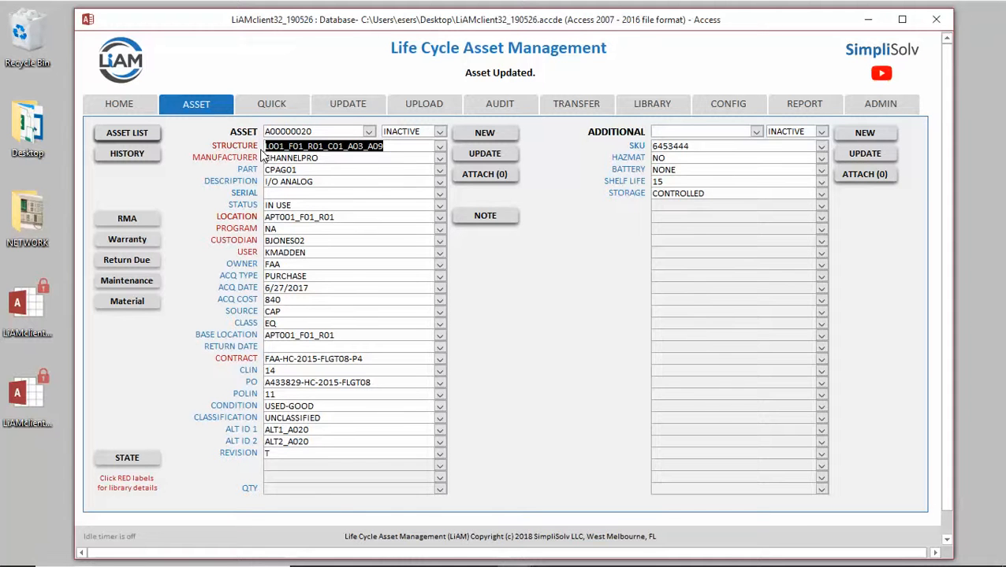
pyautogui.press('Delete')
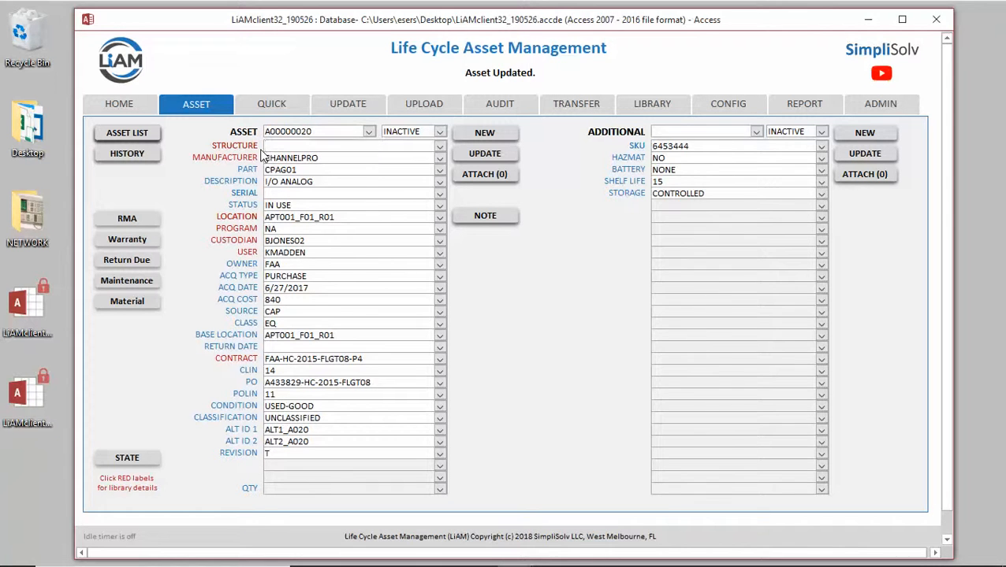
pyautogui.click(487, 153)
# Open asset A00000021 from the asset list, paste L001_F01_R01_C01_A03_A09 as its structure code, and save the update
pyautogui.click(132, 133)
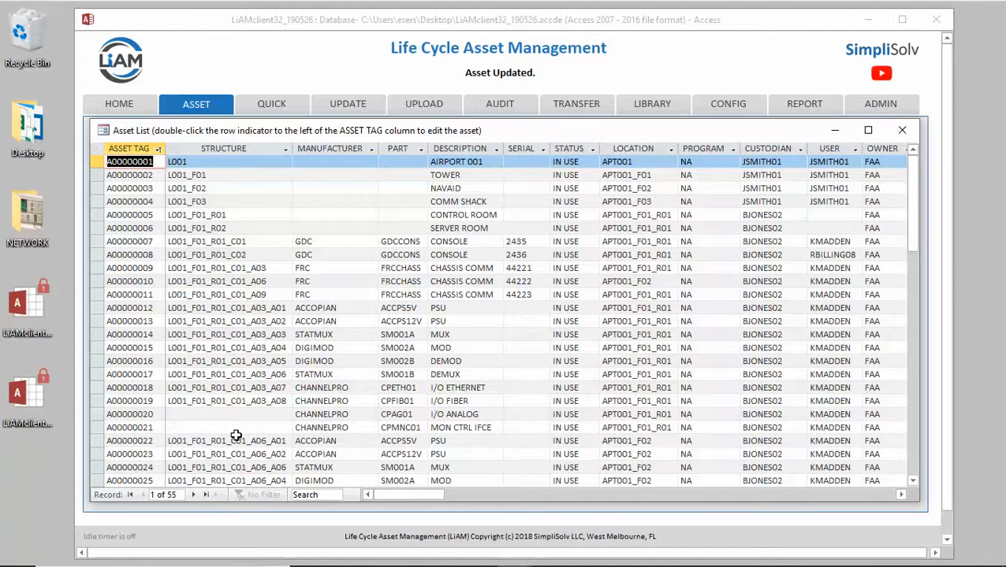
pyautogui.click(187, 427)
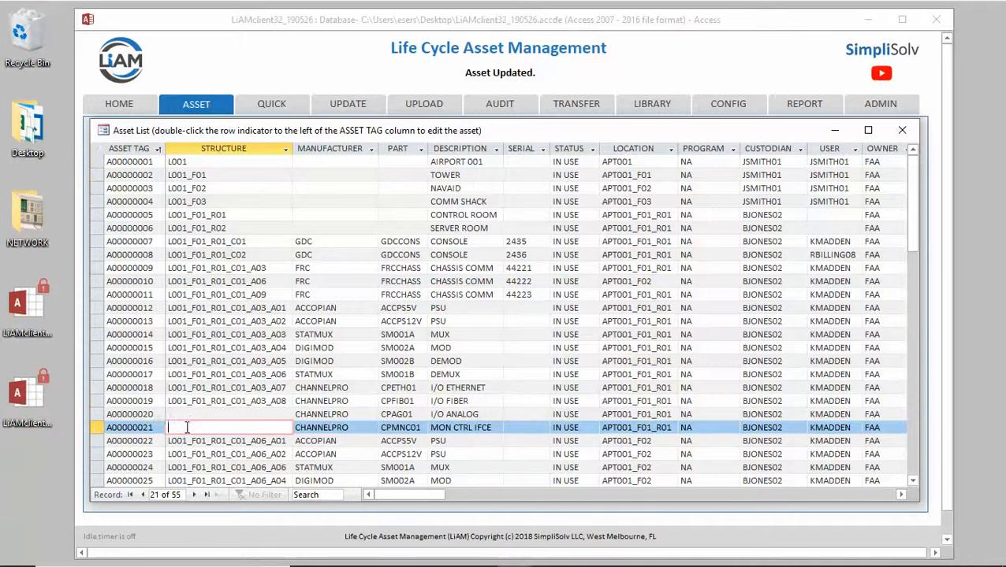
pyautogui.doubleClick(97, 428)
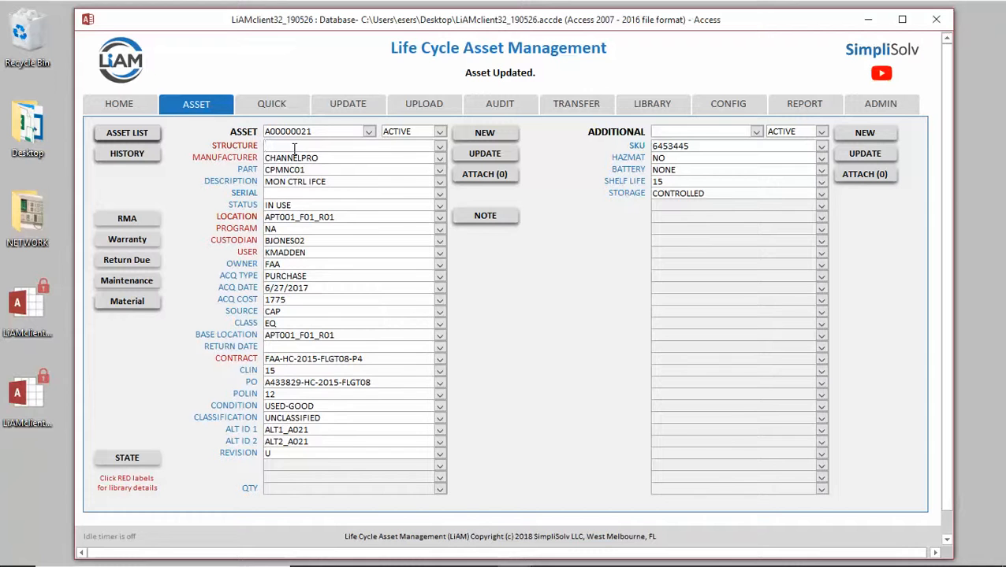
pyautogui.hotkey('ctrl', 'v')
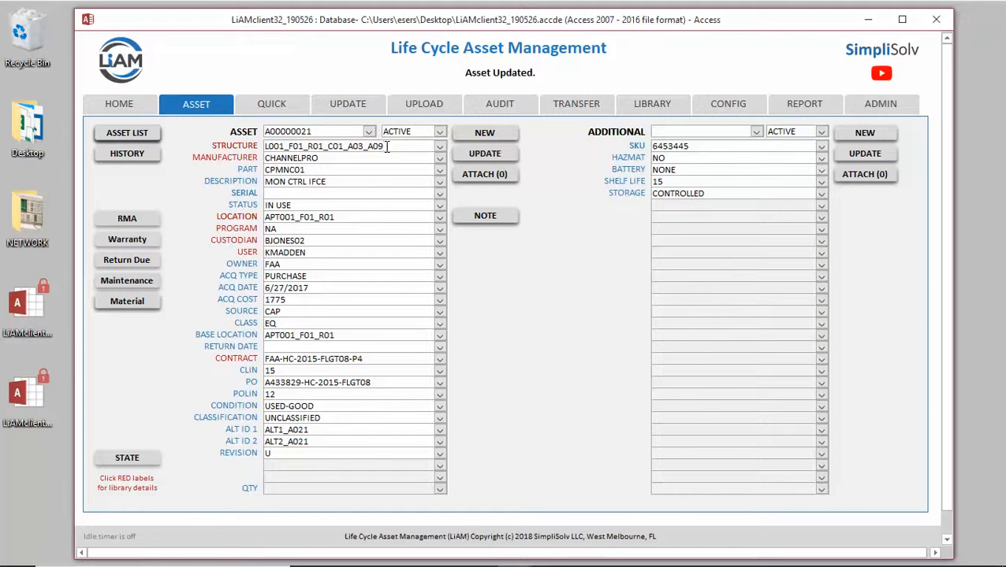
pyautogui.click(485, 156)
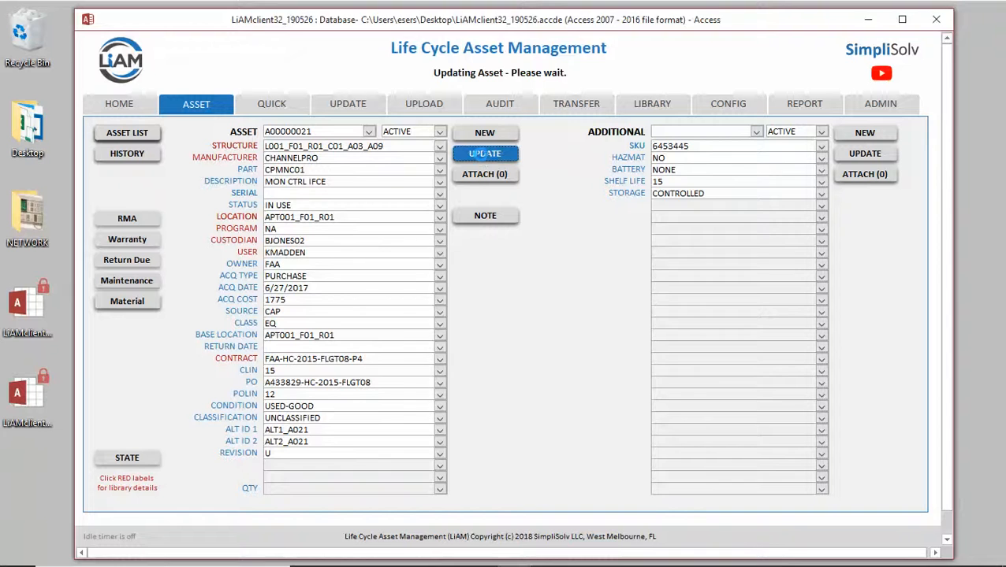
pyautogui.click(556, 342)
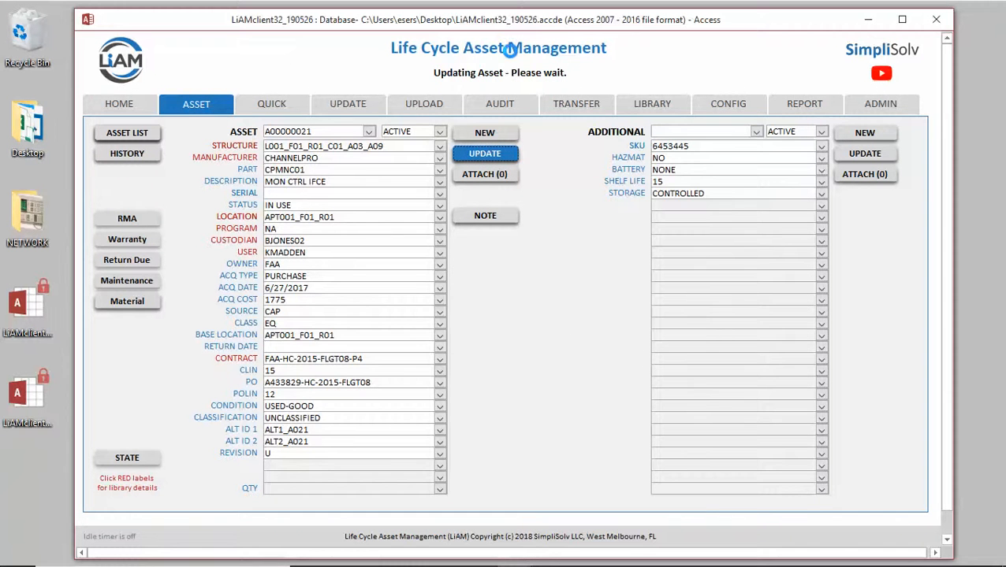
# Check the structure entries of assets A00000020 and A00000021 in the refreshed asset list
pyautogui.click(119, 133)
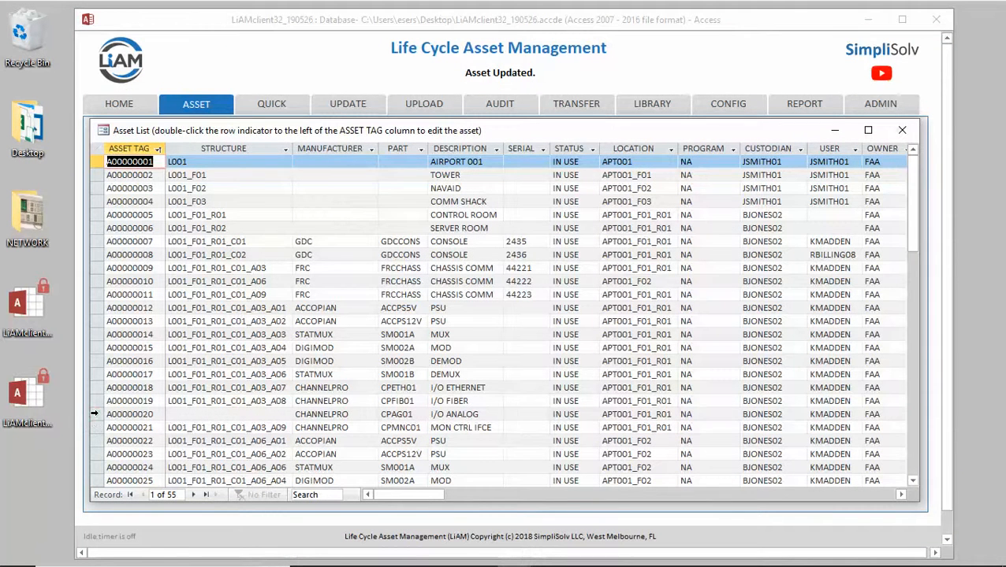
pyautogui.click(94, 414)
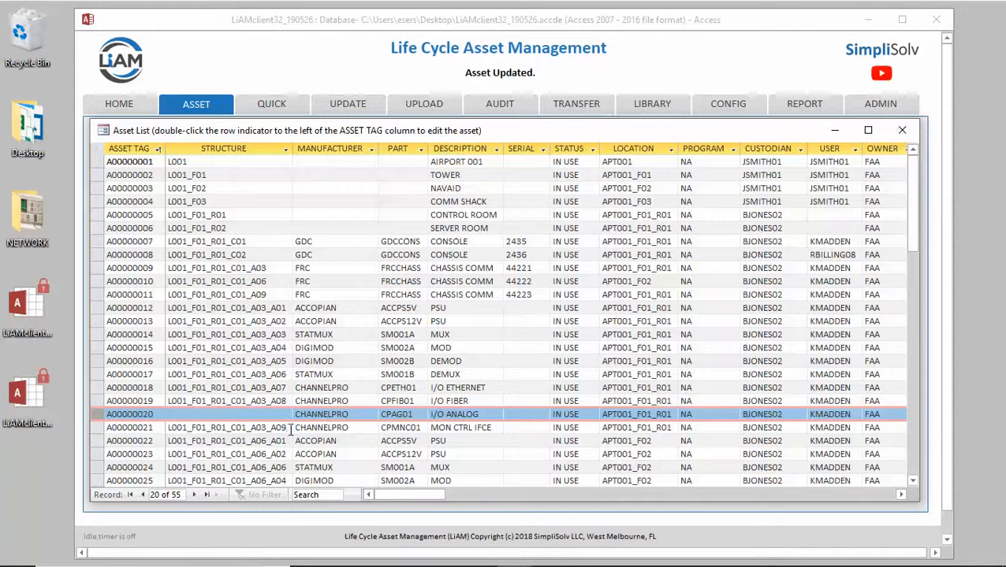
pyautogui.moveTo(280, 428); pyautogui.dragTo(167, 428)
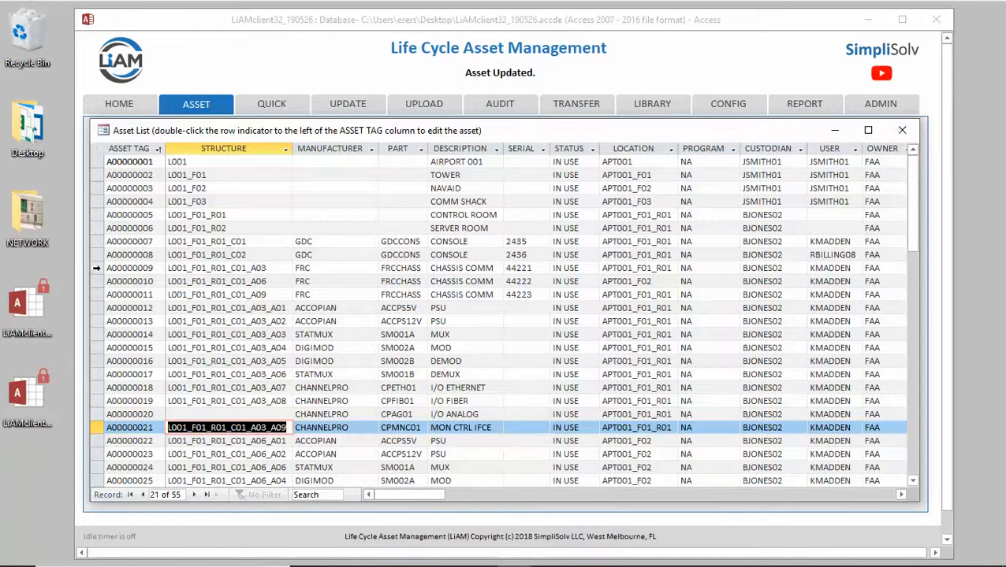
# Open chassis asset A00000009, view the list of assets in its structure, and close that list
pyautogui.doubleClick(96, 268)
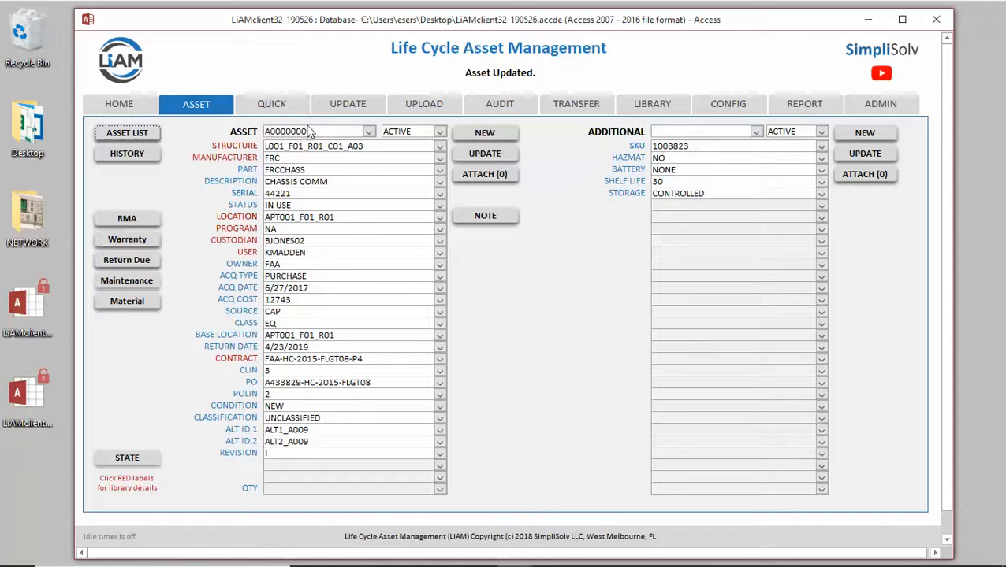
pyautogui.click(237, 148)
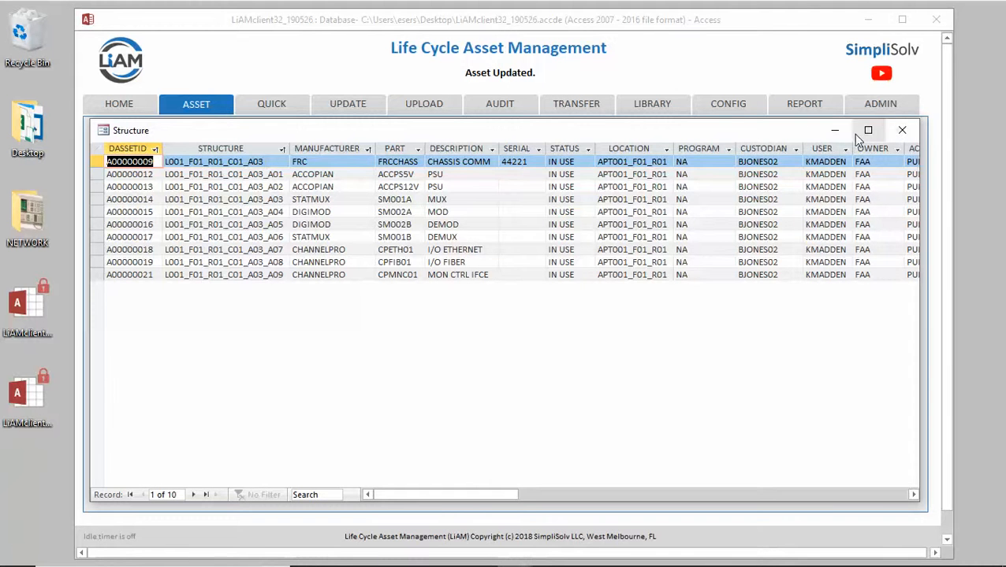
pyautogui.click(901, 130)
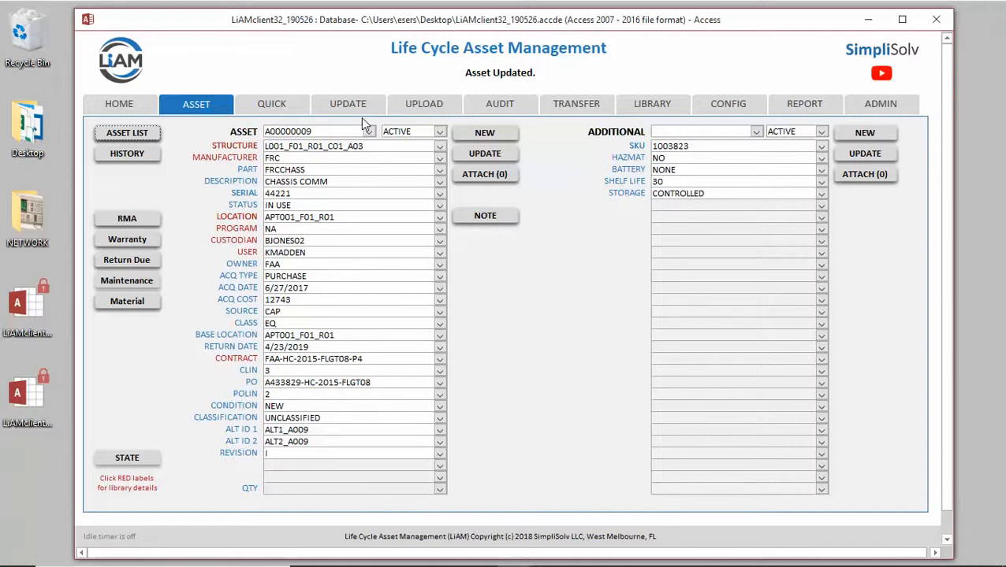
# Set the location of asset A00000009 to APT001_F03 and save the update
pyautogui.click(341, 217)
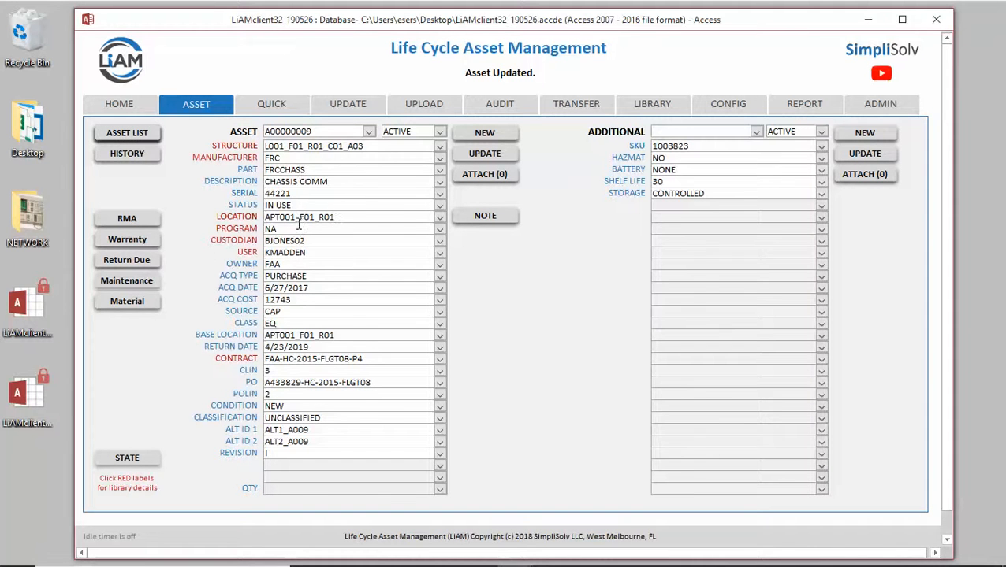
pyautogui.click(440, 219)
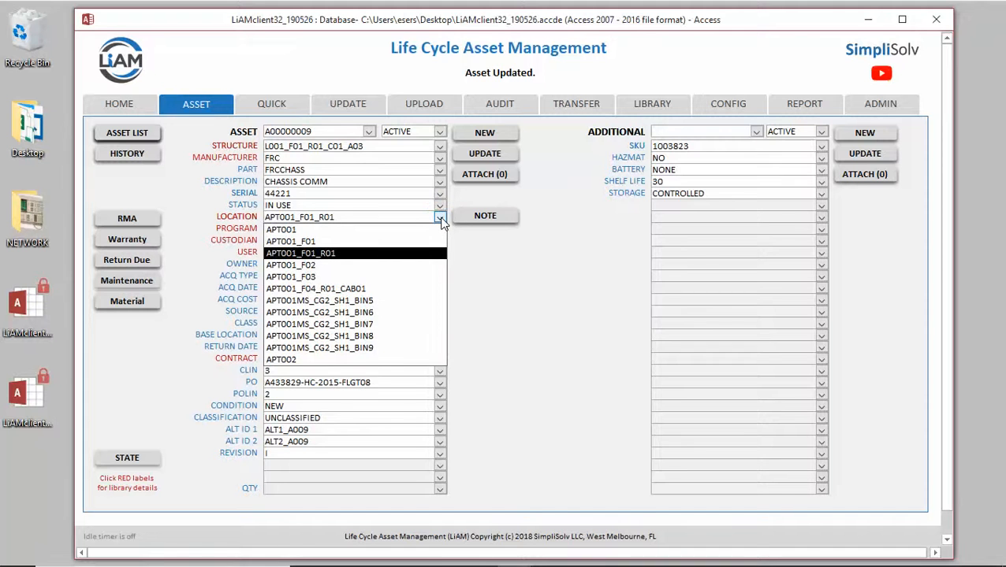
pyautogui.click(319, 279)
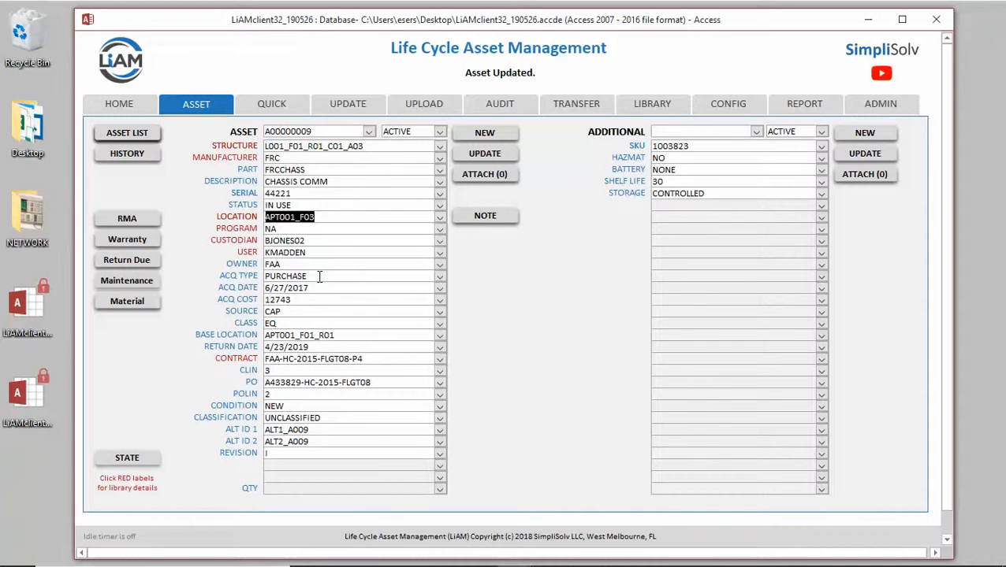
pyautogui.click(485, 154)
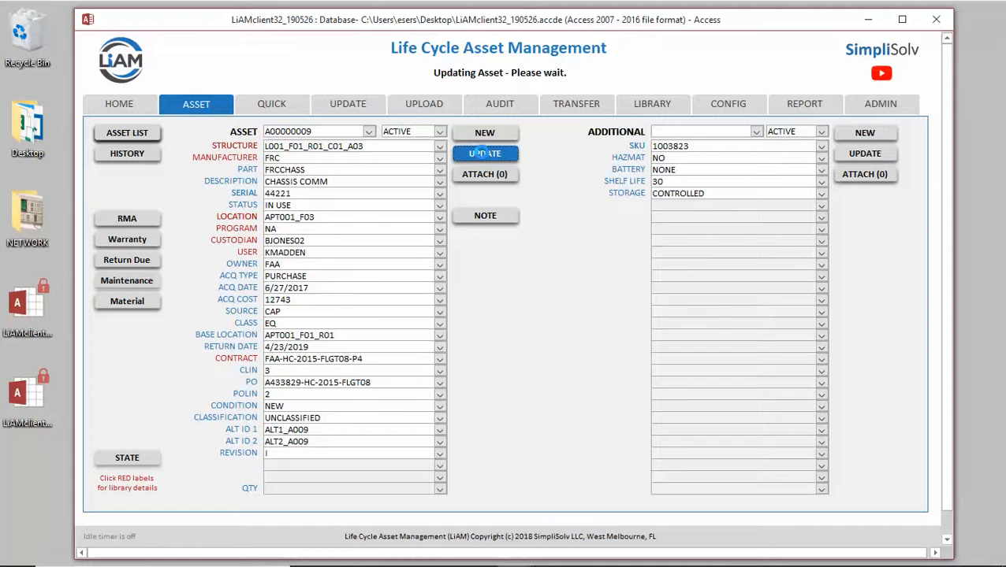
# Open asset A00000009 from the refreshed asset list, check the locations of the assets in its structure, and close the structure list
pyautogui.click(130, 132)
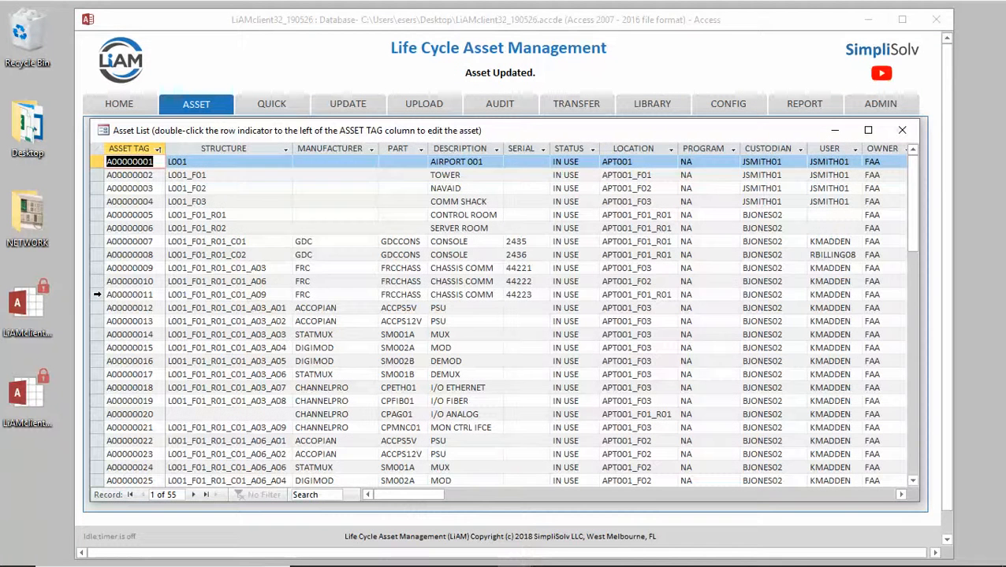
pyautogui.click(97, 294)
pyautogui.click(96, 269)
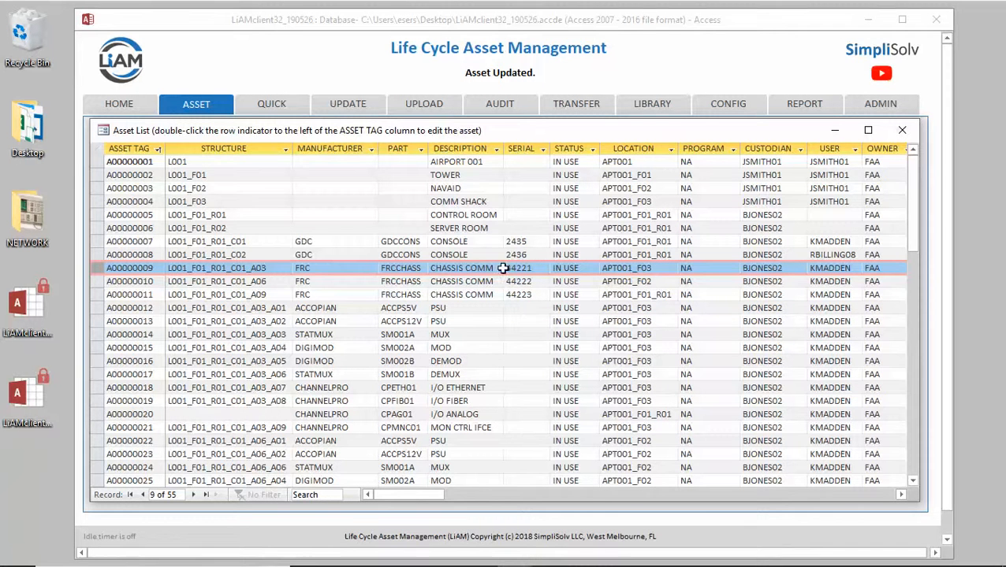
pyautogui.doubleClick(98, 268)
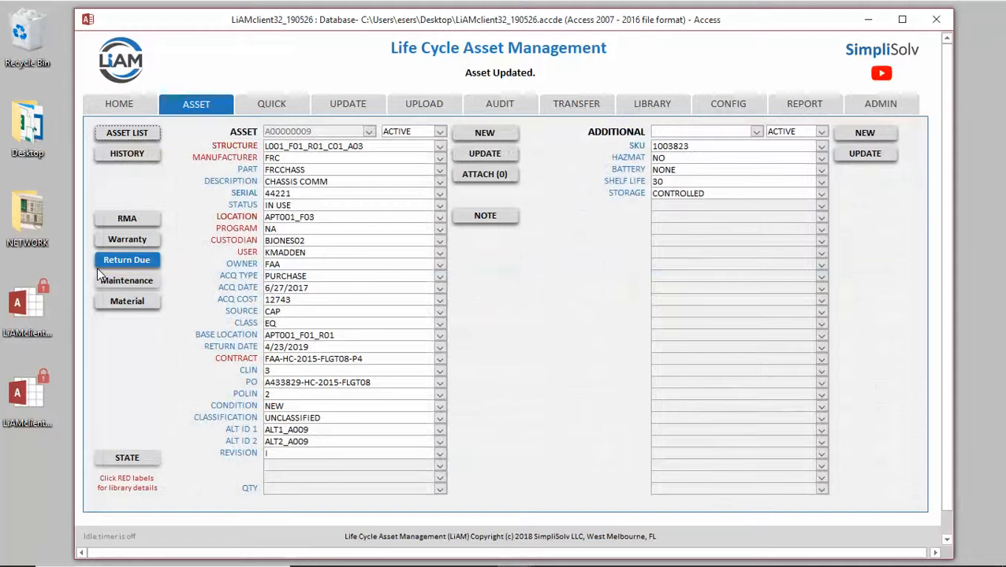
pyautogui.click(240, 149)
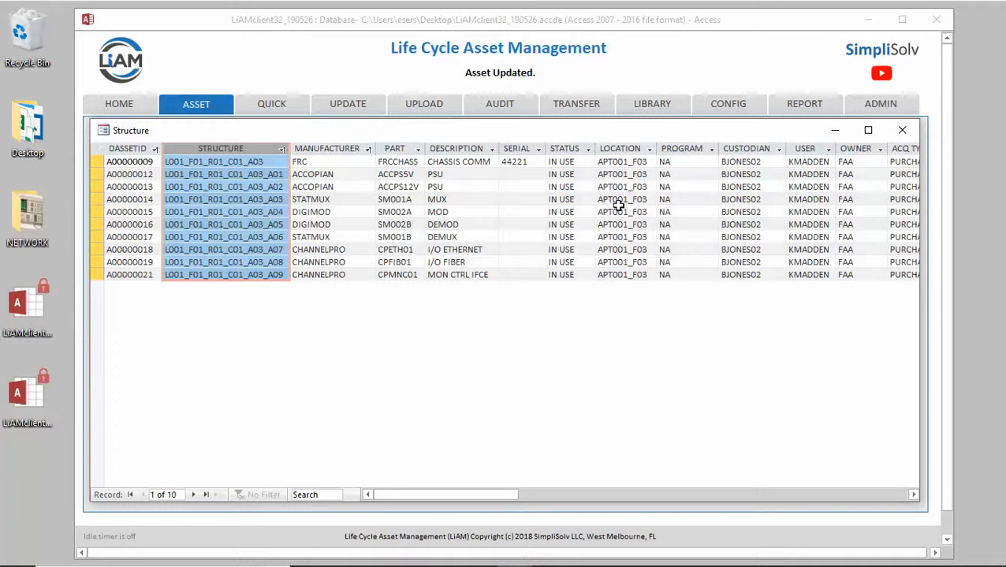
pyautogui.click(903, 132)
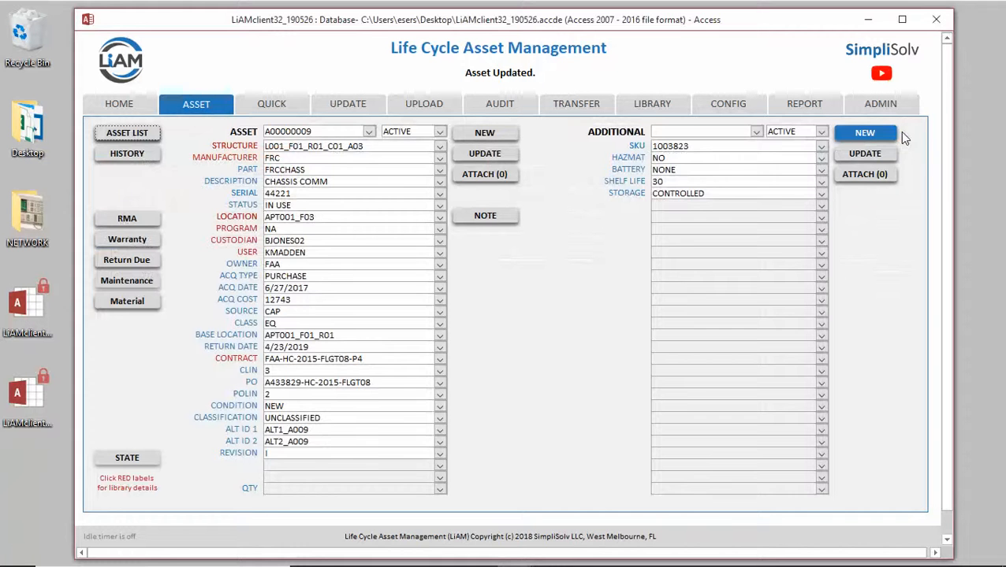
# Review the full asset list once more, close it, and minimize the database window
pyautogui.click(132, 131)
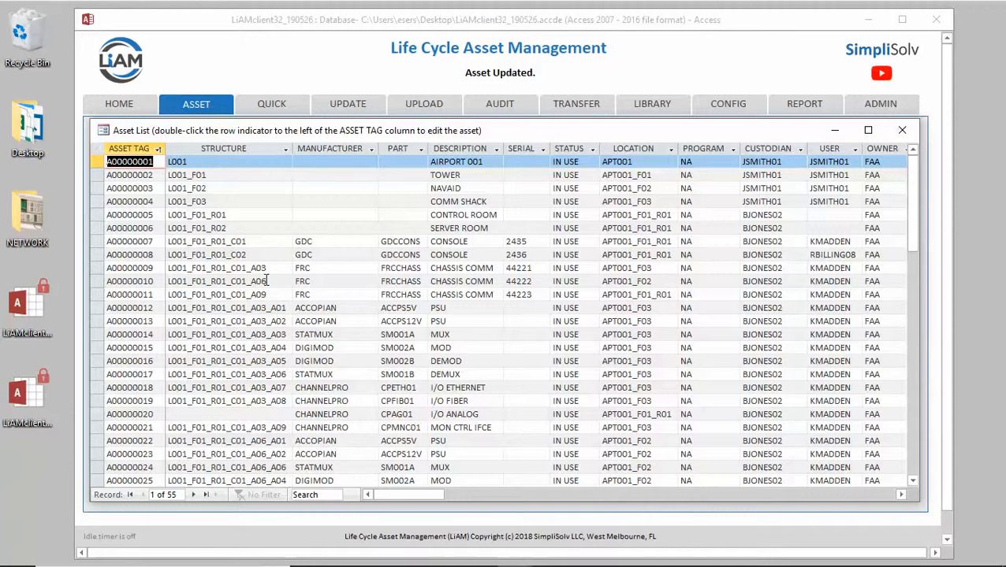
pyautogui.click(901, 130)
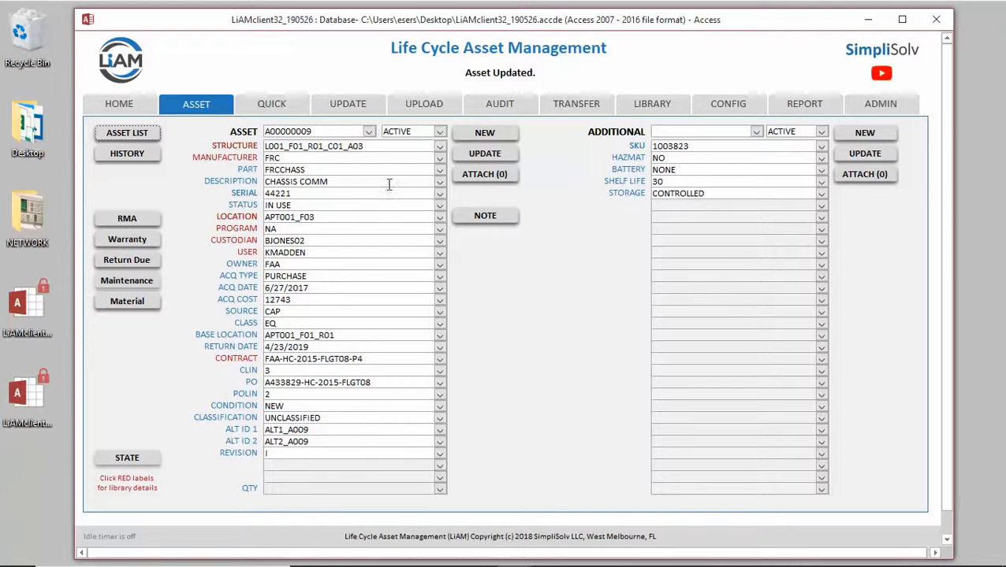
pyautogui.click(869, 22)
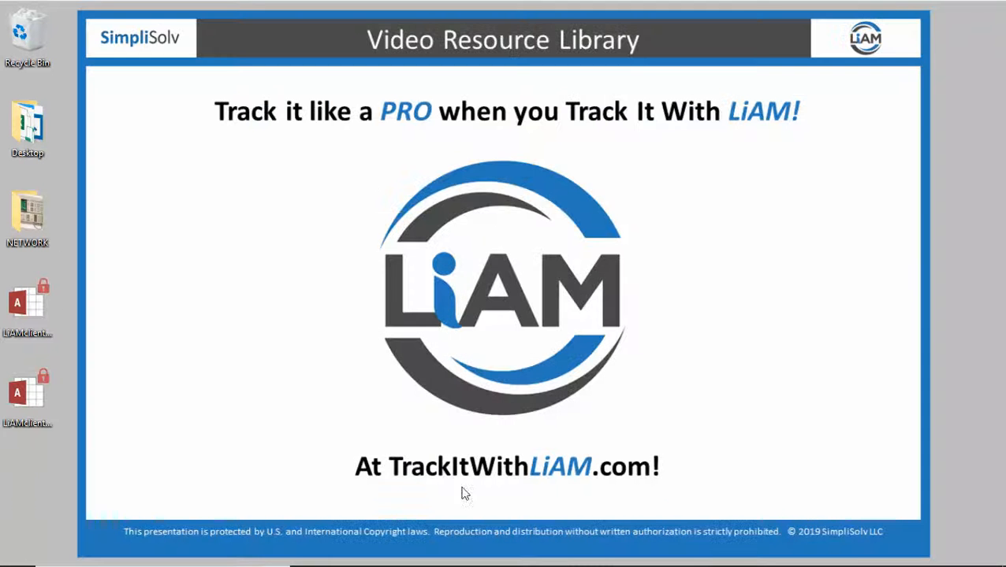